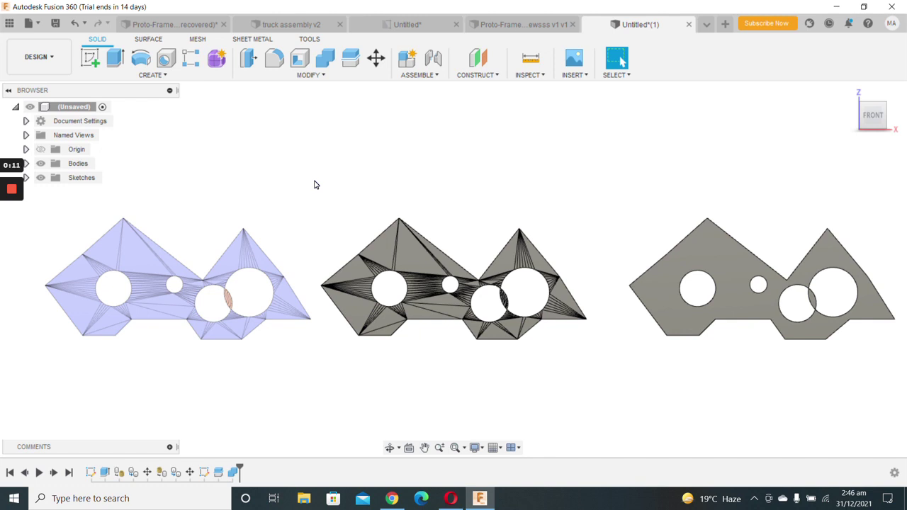
- On the front plane, sketch one diagonal line across the middle plate and finish the sketch
left_click(242, 246)
scroll(472, 263, "up", 1)
scroll(470, 269, "up", 2)
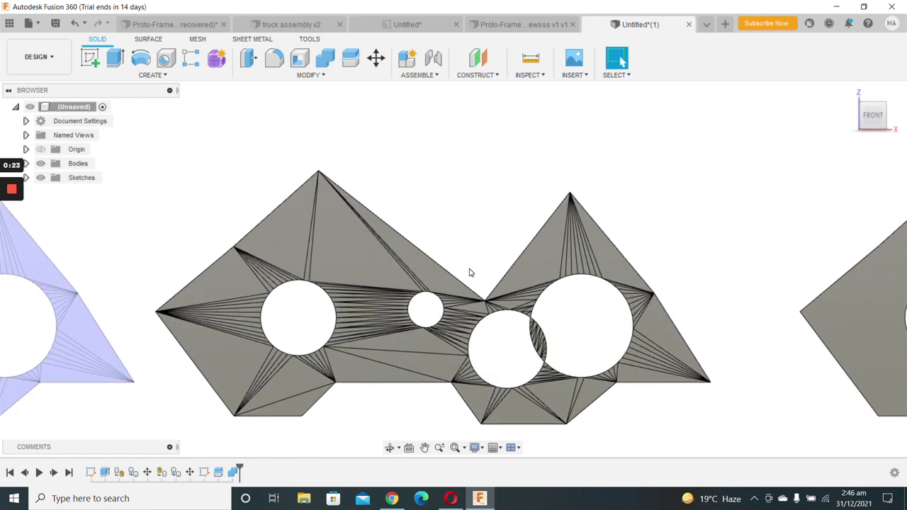
scroll(468, 265, "down", 2)
scroll(467, 256, "down", 2)
scroll(467, 255, "down", 1)
scroll(467, 256, "up", 2)
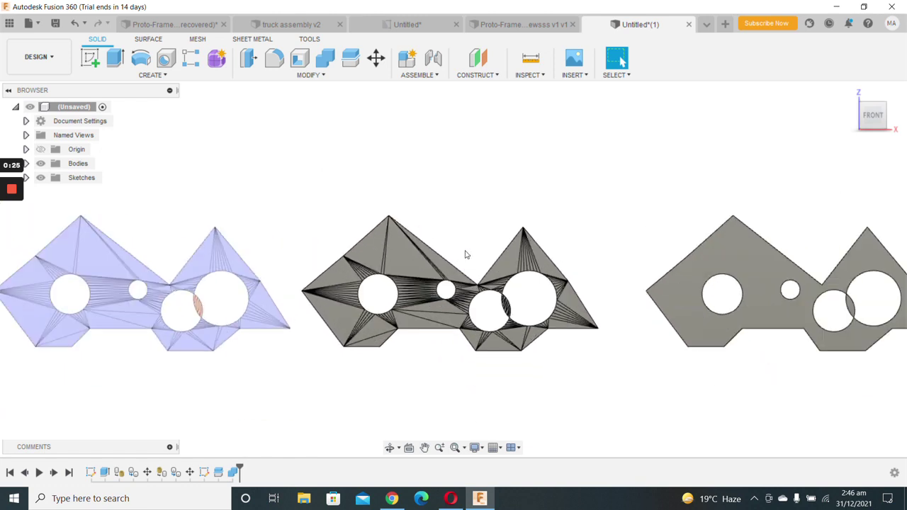
scroll(465, 255, "down", 1)
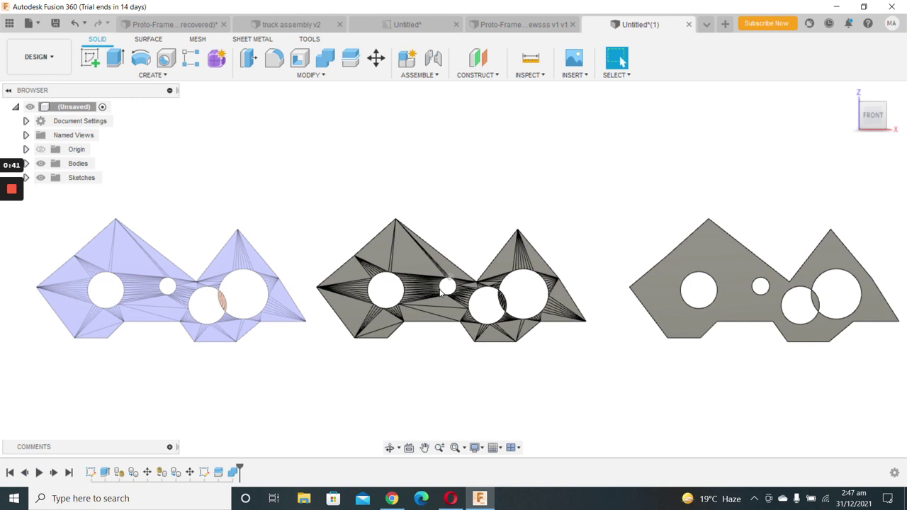
scroll(417, 274, "up", 2)
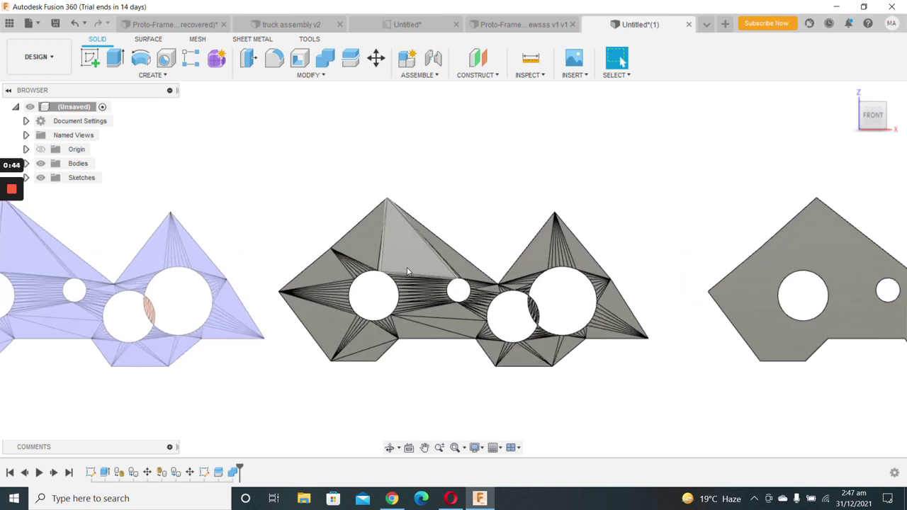
scroll(408, 271, "down", 2)
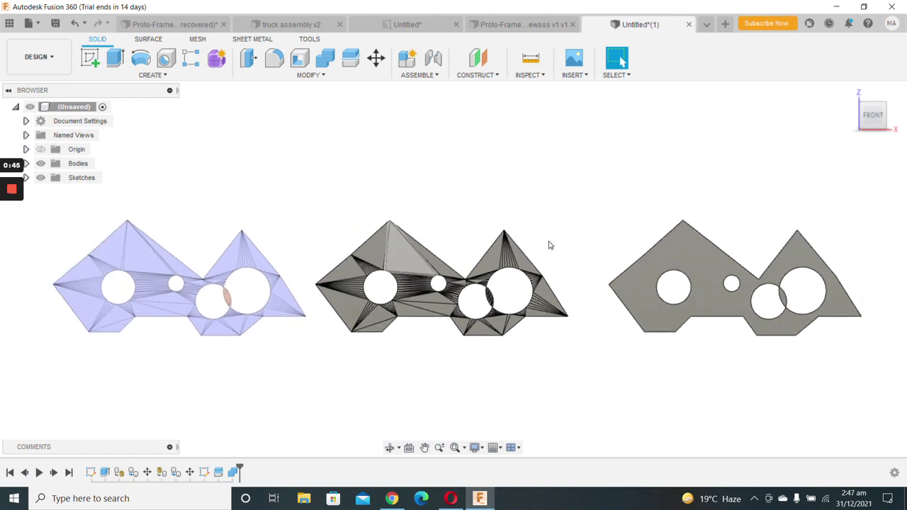
scroll(753, 270, "up", 1)
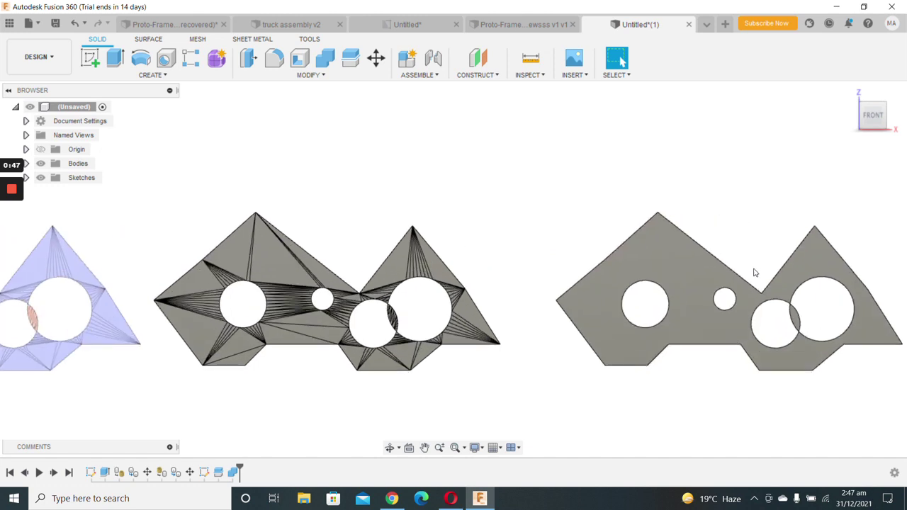
scroll(754, 269, "up", 1)
scroll(687, 231, "down", 1)
scroll(587, 220, "down", 1)
scroll(584, 219, "down", 1)
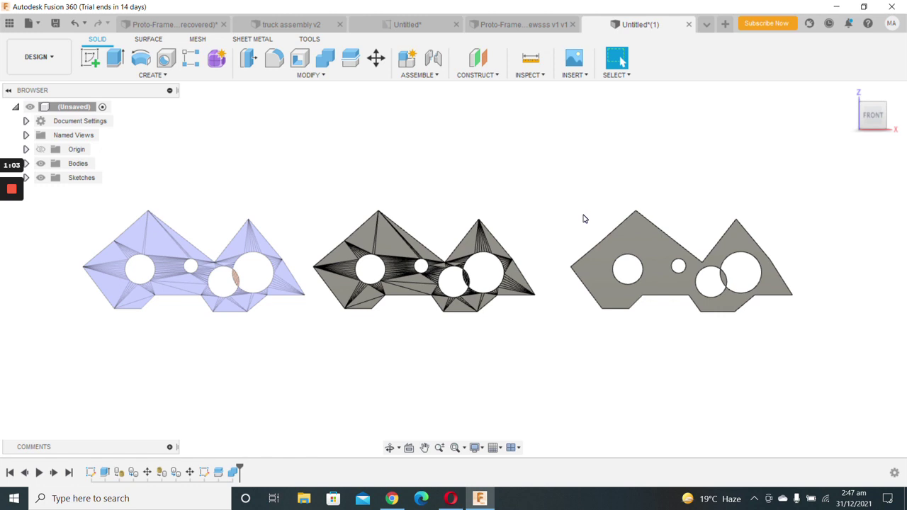
scroll(532, 239, "up", 2)
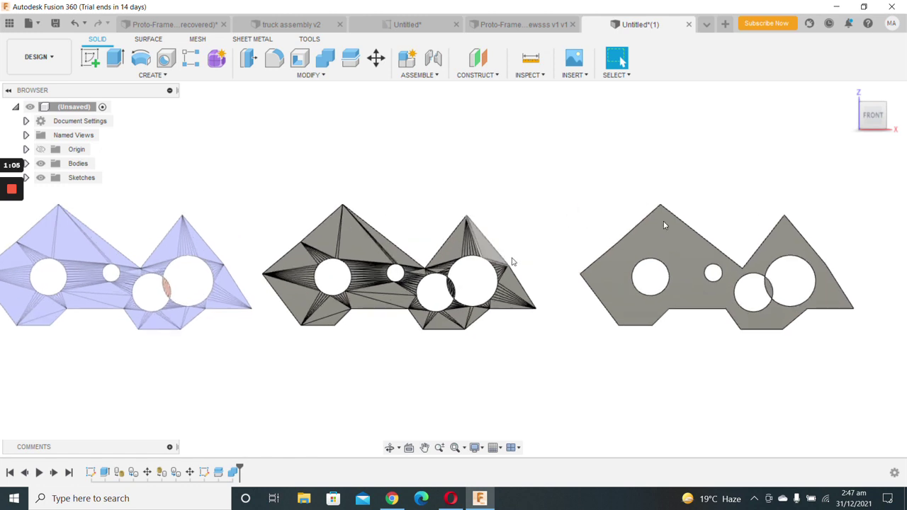
scroll(663, 220, "down", 2)
scroll(619, 226, "down", 1)
scroll(507, 213, "up", 3)
scroll(455, 244, "up", 1)
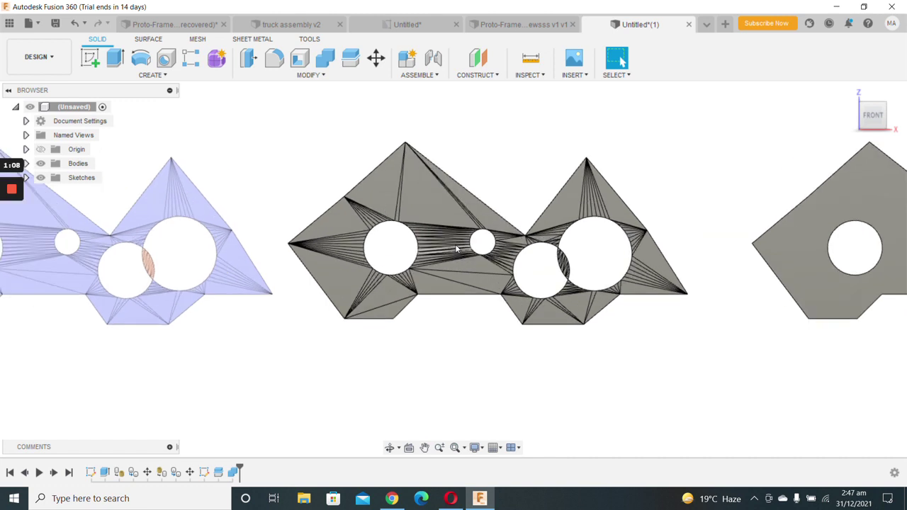
scroll(451, 250, "down", 1)
scroll(451, 249, "down", 1)
scroll(704, 228, "down", 1)
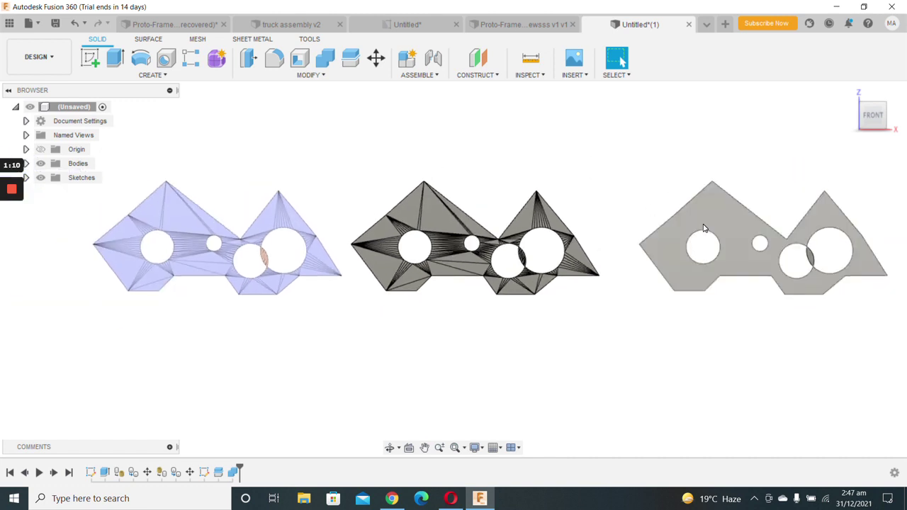
scroll(600, 214, "up", 2)
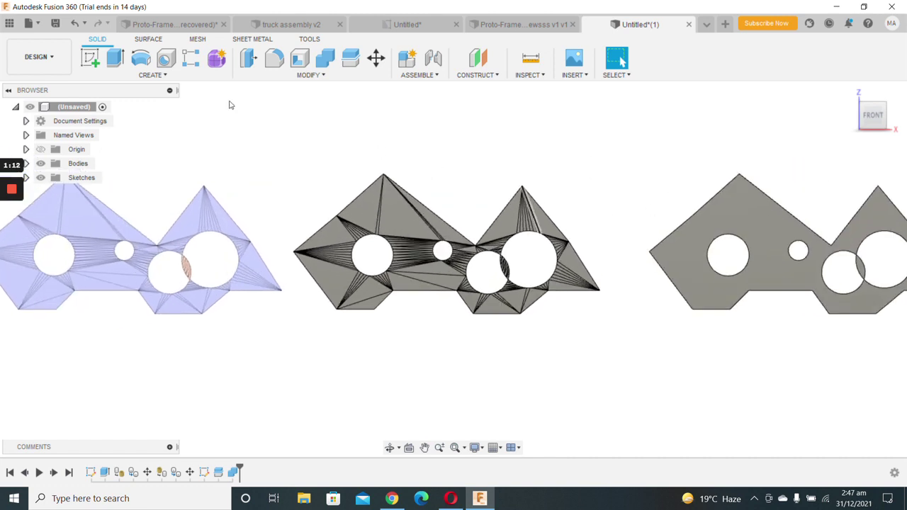
left_click(91, 58)
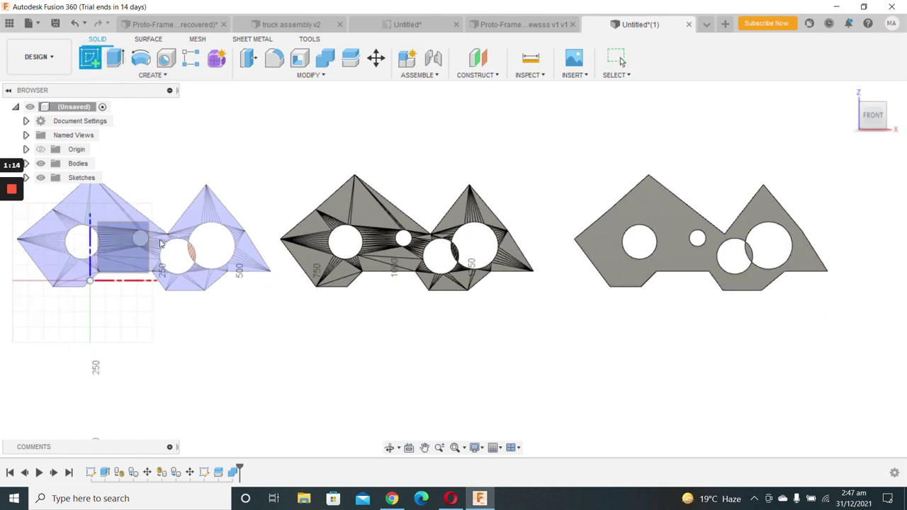
left_click(144, 246)
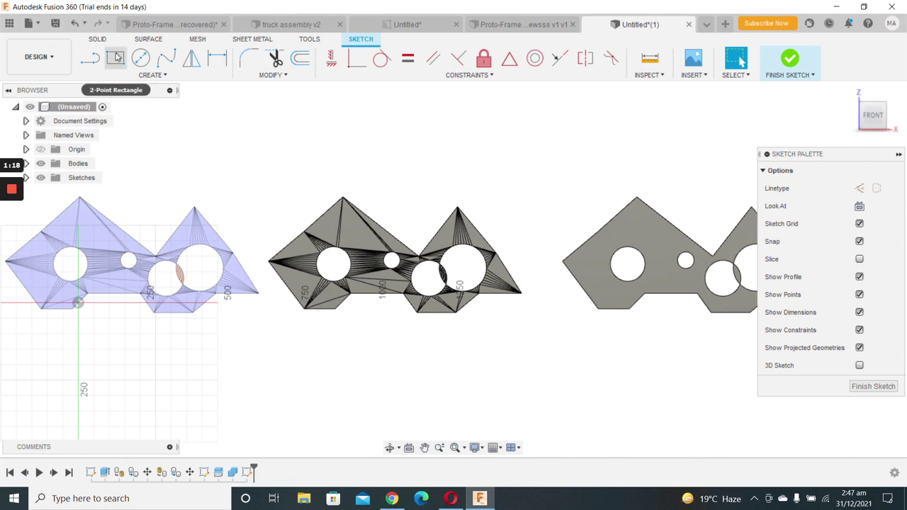
left_click(90, 58)
left_click(488, 191)
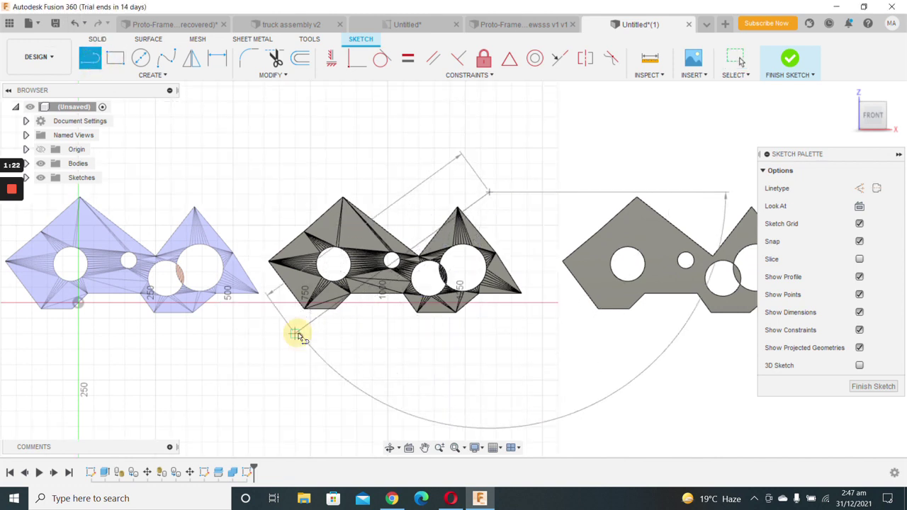
left_click(311, 323)
key("Escape")
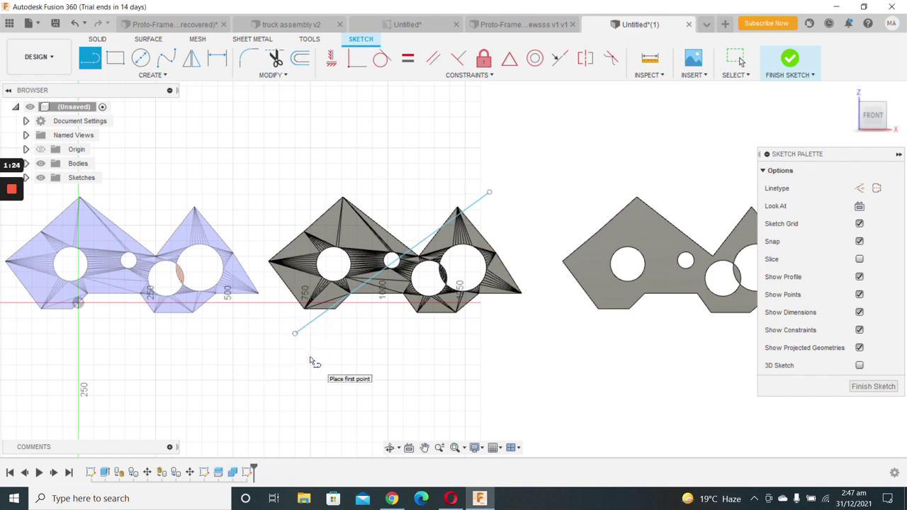
scroll(341, 320, "up", 2)
scroll(341, 319, "down", 1)
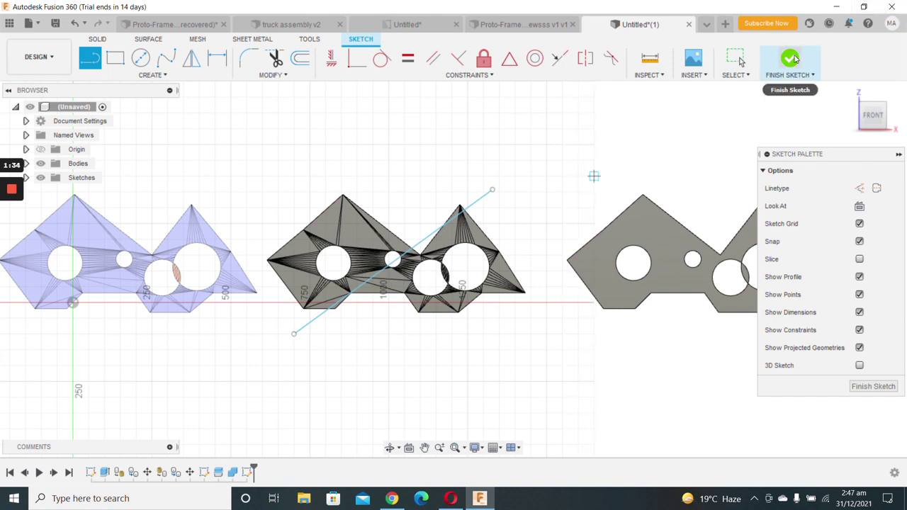
left_click(790, 58)
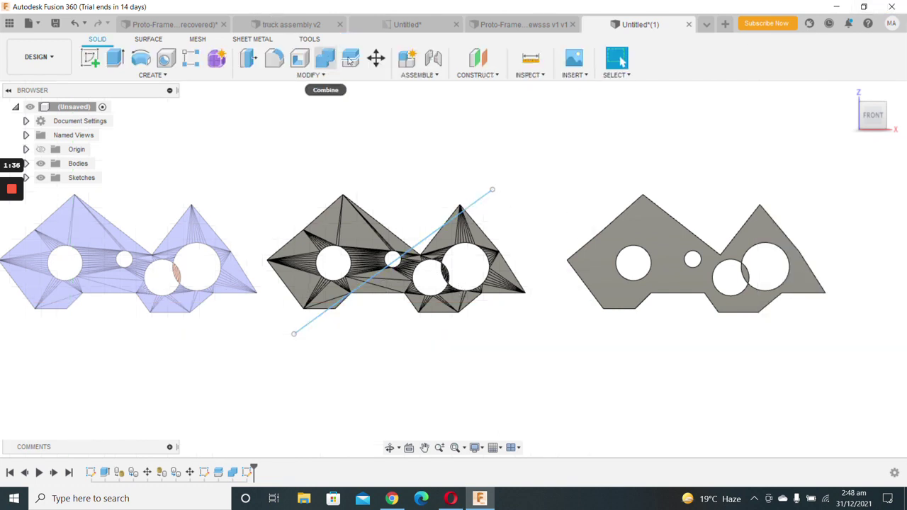
- Split the middle plate body using the diagonal sketch line as the splitting tool
left_click(350, 59)
scroll(393, 245, "up", 2)
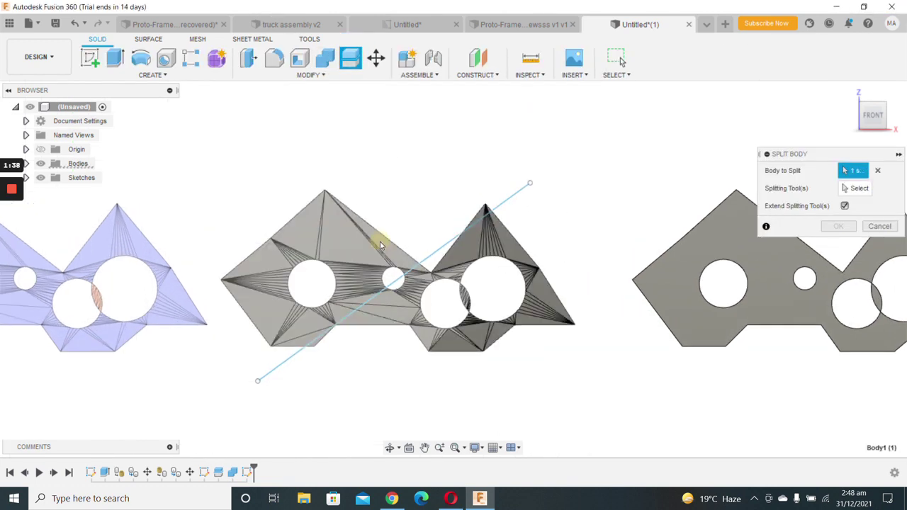
left_click(383, 241)
scroll(425, 227, "down", 1)
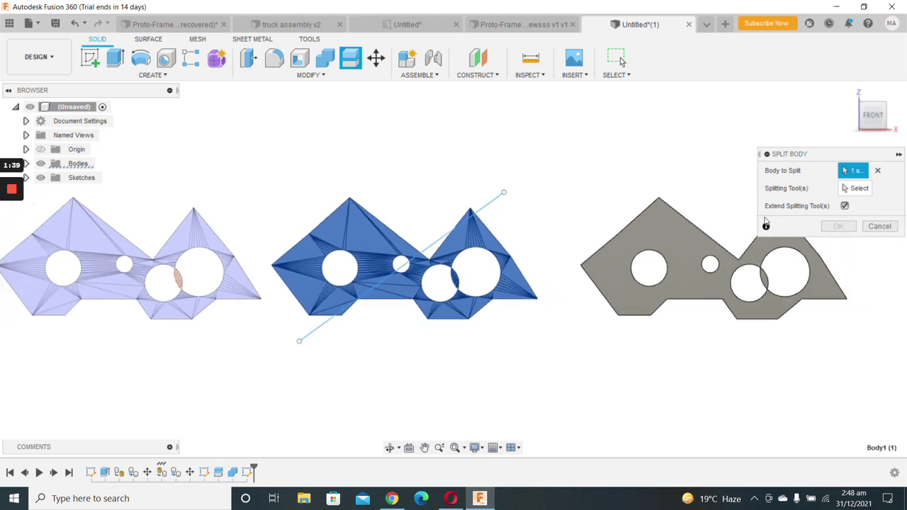
left_click(855, 188)
left_click(440, 245)
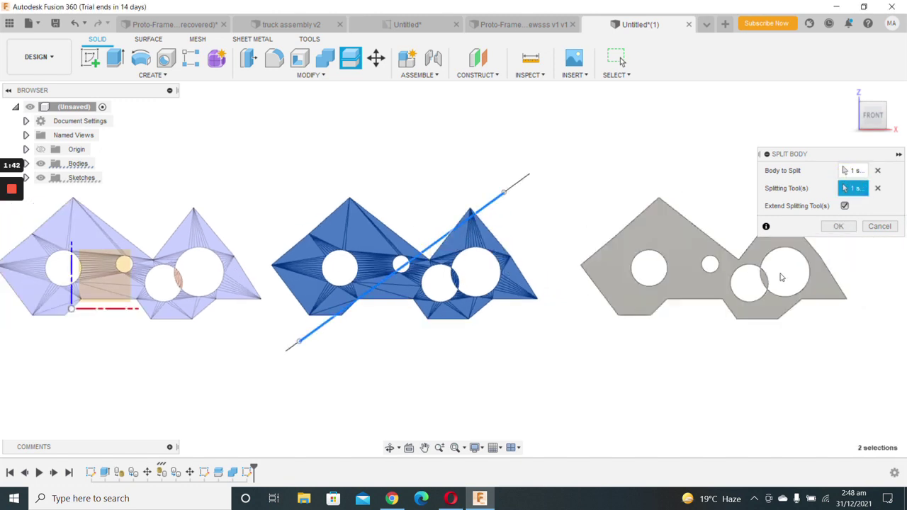
left_click(834, 228)
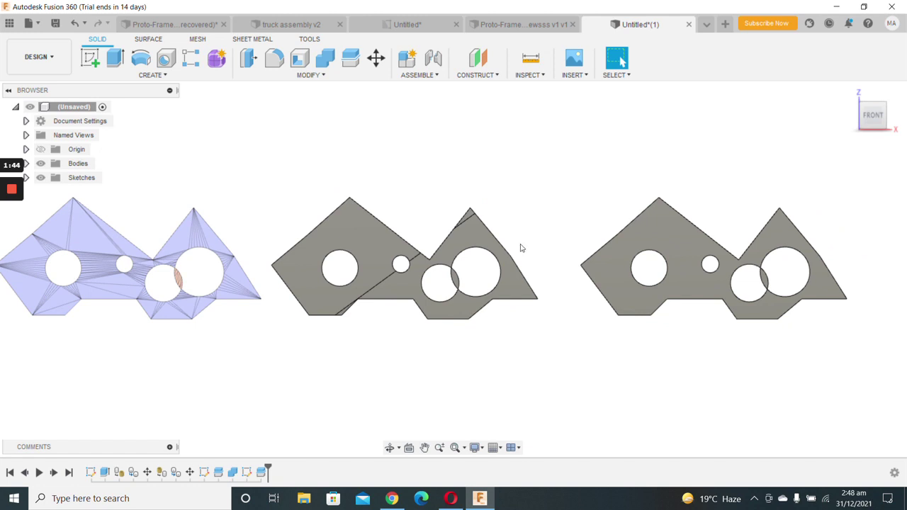
- Join the right plate piece into the left piece as target with Combine
left_click(325, 57)
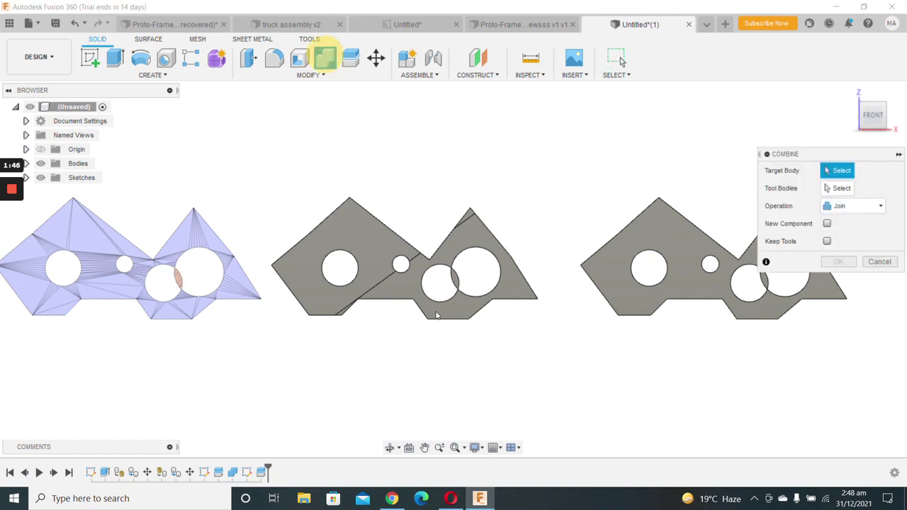
left_click(386, 273)
left_click(471, 214)
scroll(471, 215, "up", 2)
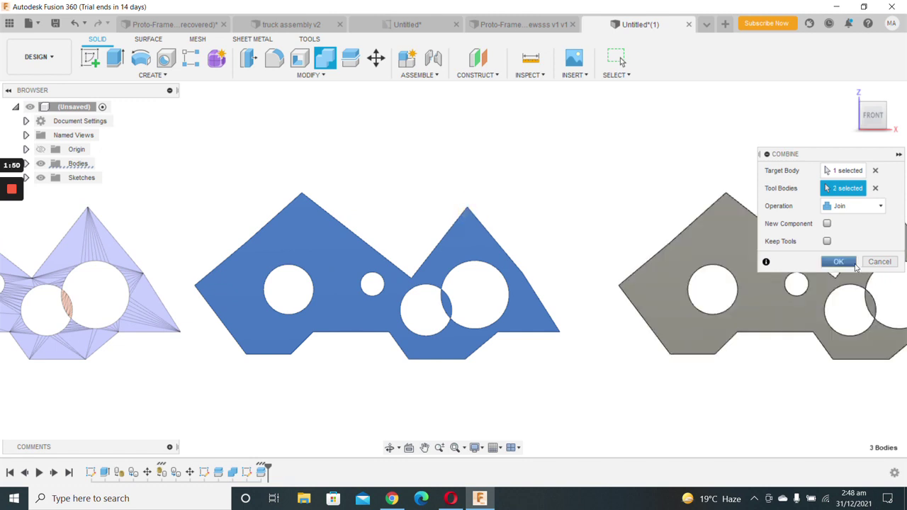
left_click(838, 262)
scroll(512, 201, "down", 1)
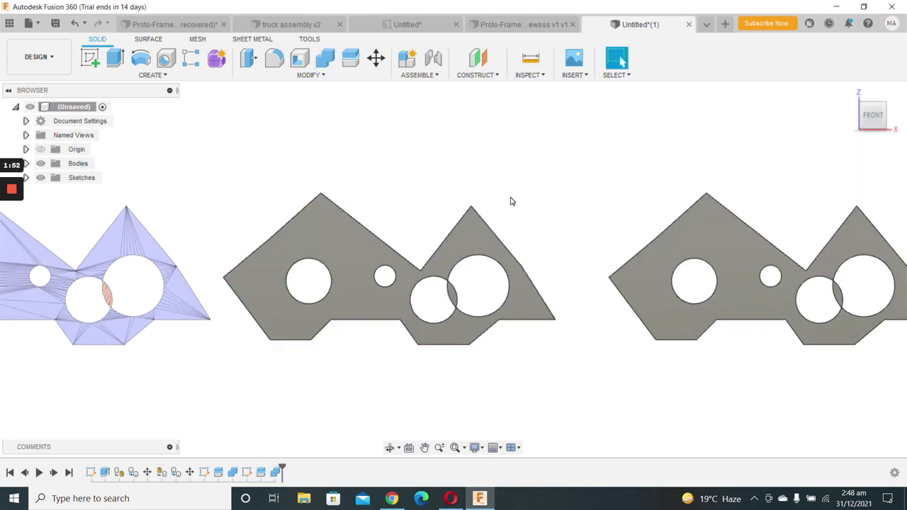